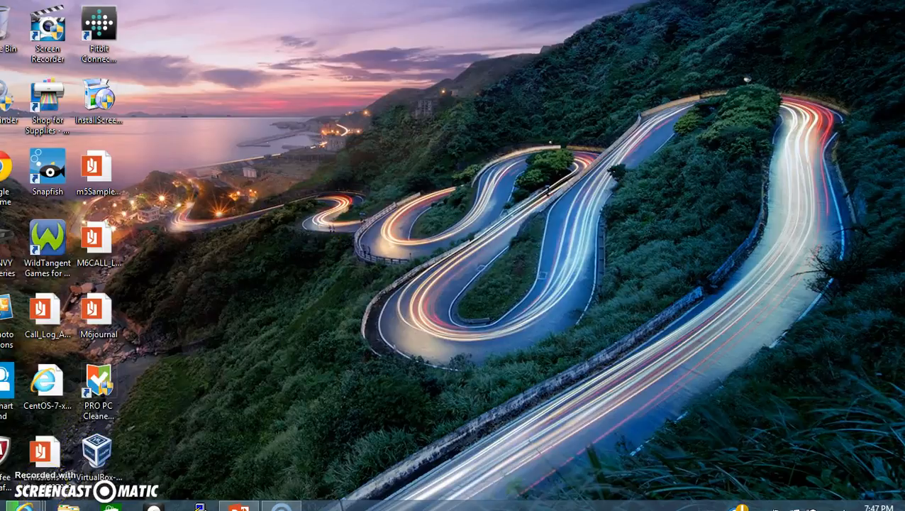
Run the VirtualBox 5.0.6 installer with default features and shortcuts, accepting the network reset warning.
left_click(112, 441)
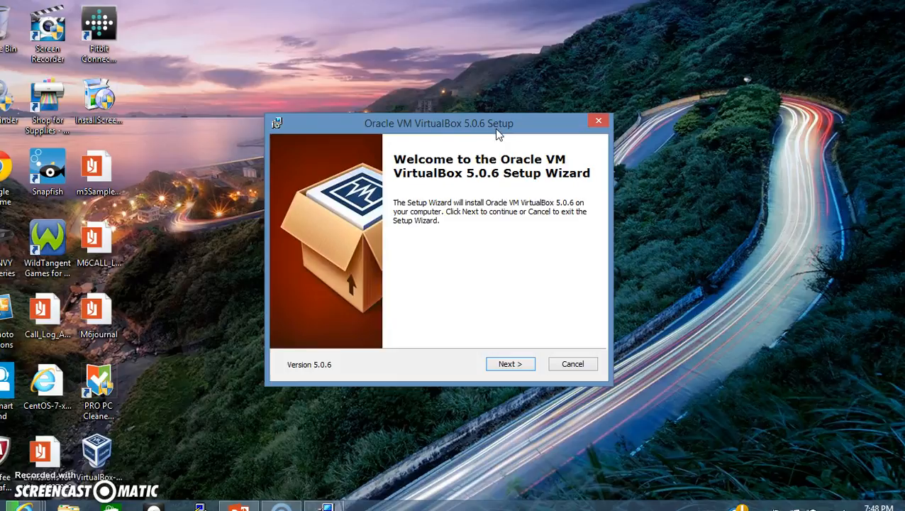
left_click(506, 364)
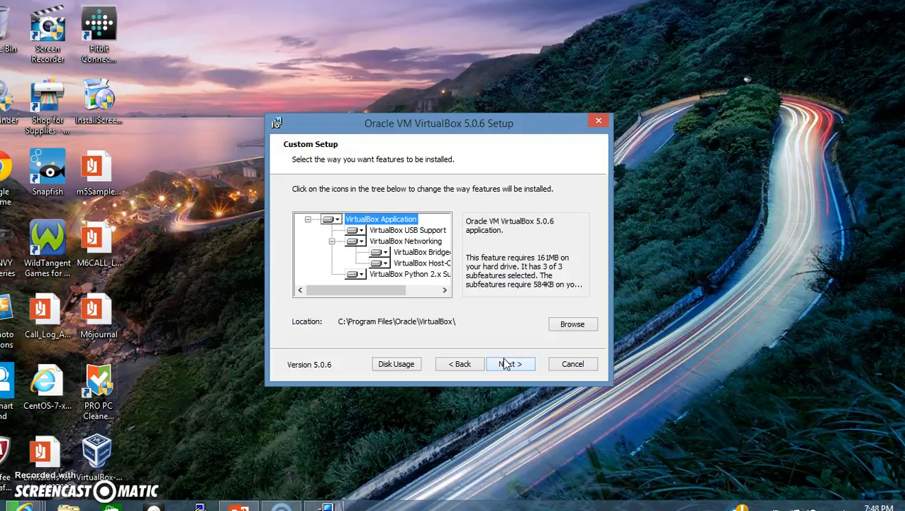
left_click(507, 364)
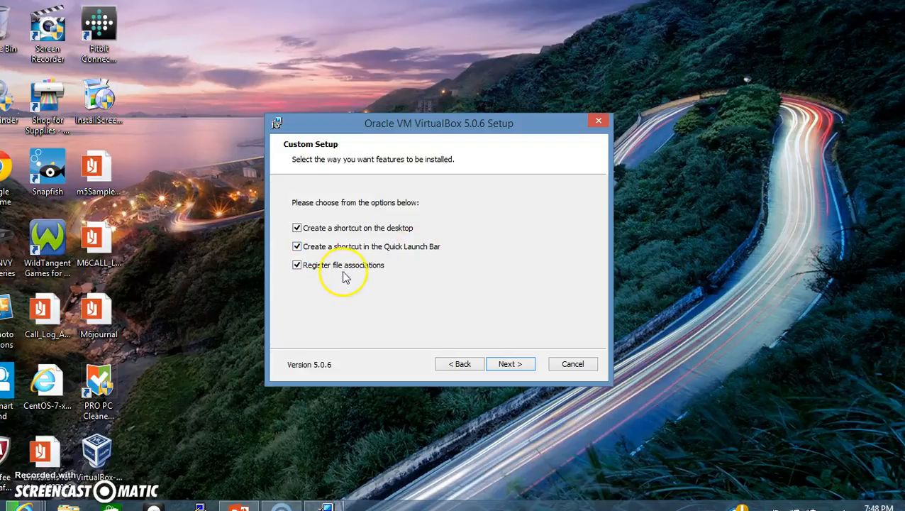
left_click(521, 369)
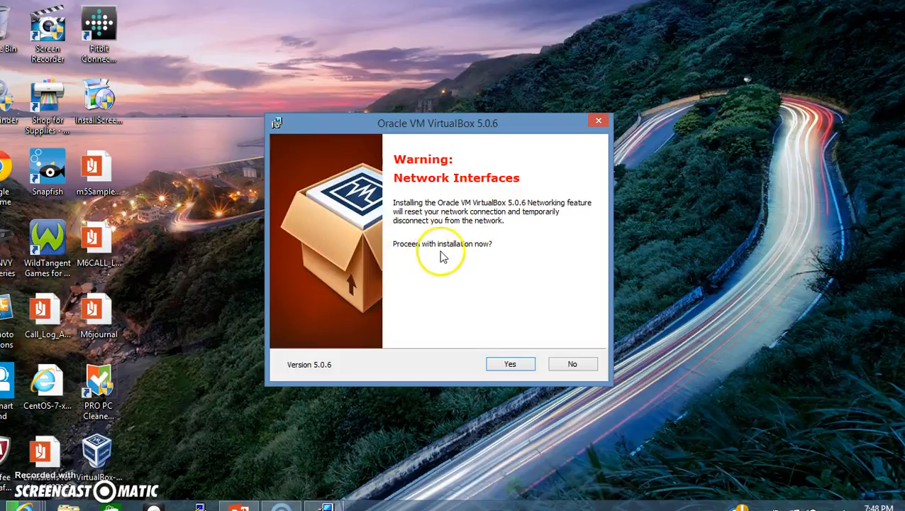
left_click(511, 365)
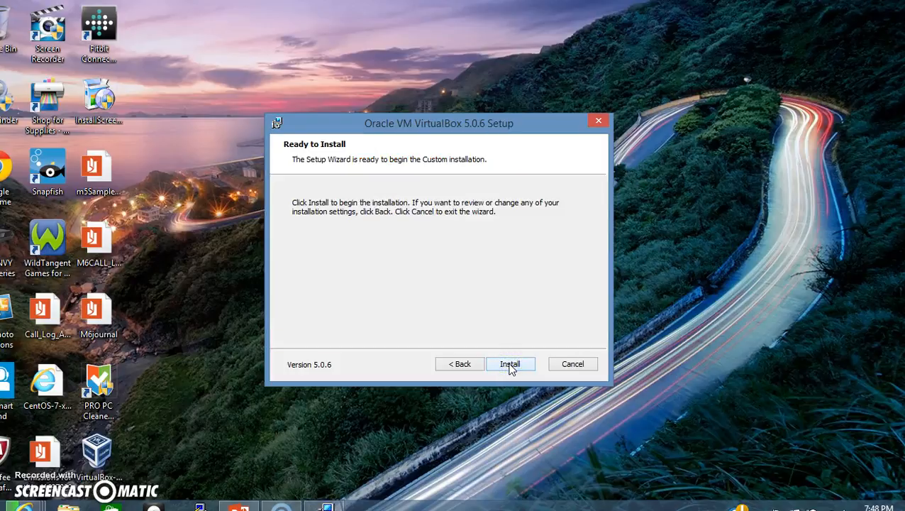
left_click(510, 366)
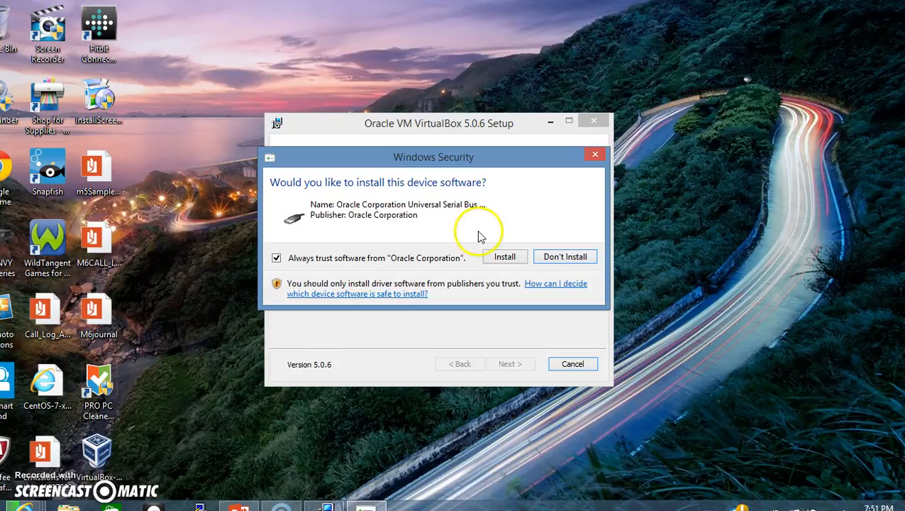
Allow Oracle's USB device software to install and let the setup complete.
left_click(502, 257)
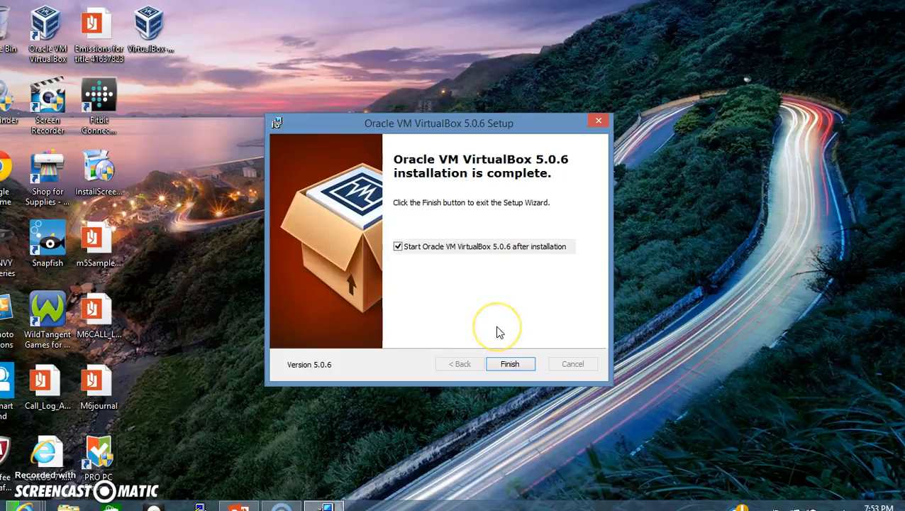
Finish the installer with VirtualBox launching, and bring the empty VirtualBox Manager forward.
left_click(508, 364)
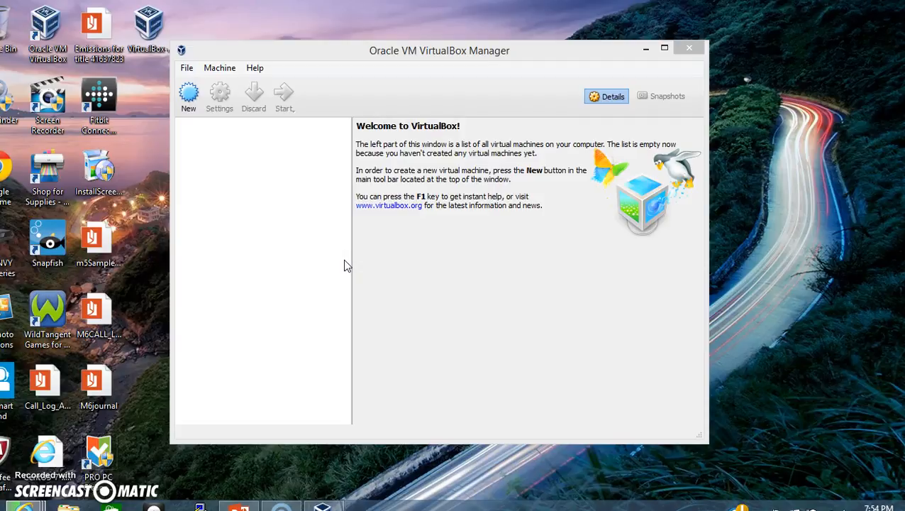
left_click(279, 296)
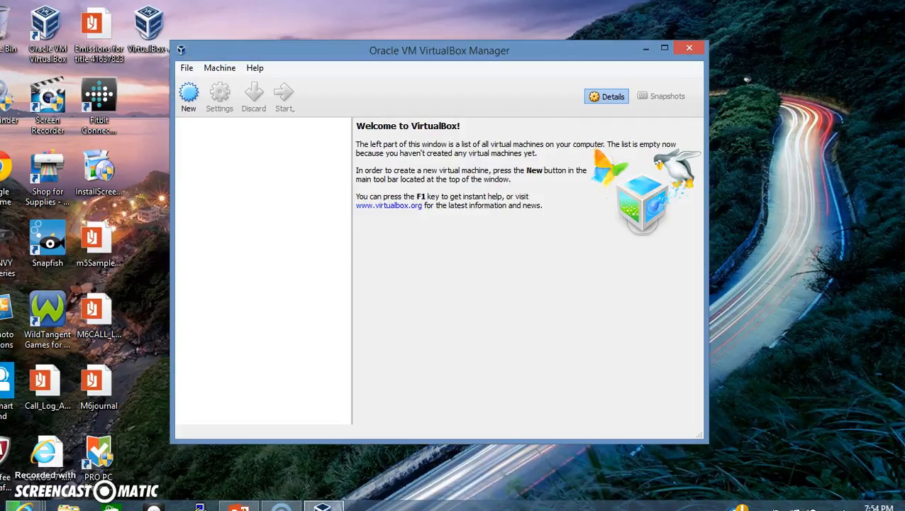
mouse_move(21, 506)
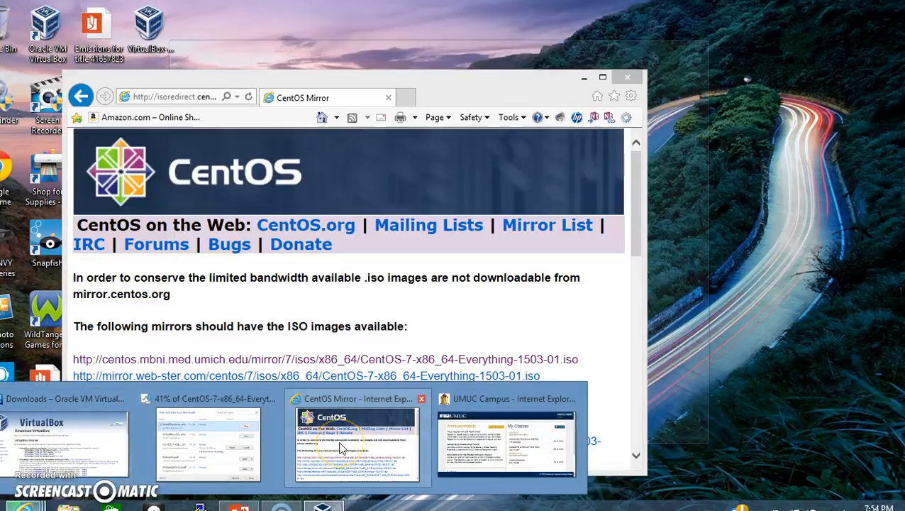
Download CentOS-7-x86_64-Everything-1503-01.iso from the first mirror on the maximized CentOS Mirror page.
left_click(341, 447)
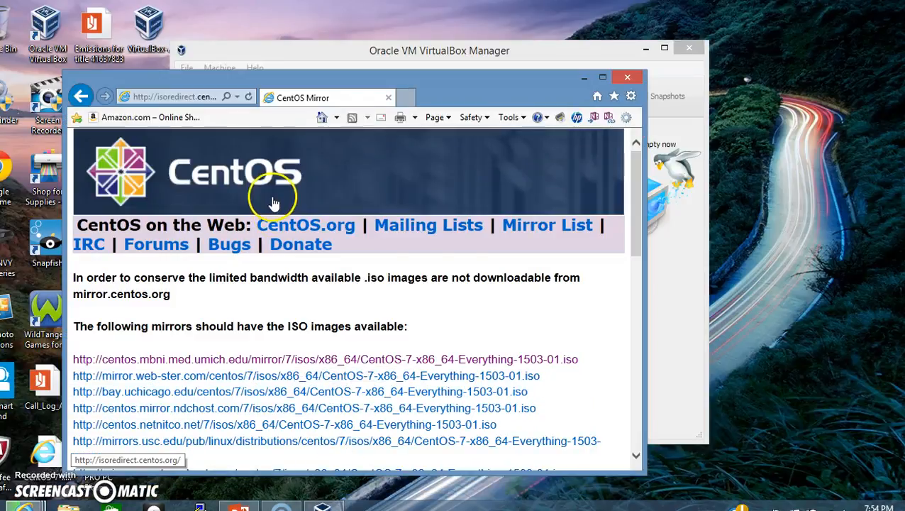
left_click(607, 76)
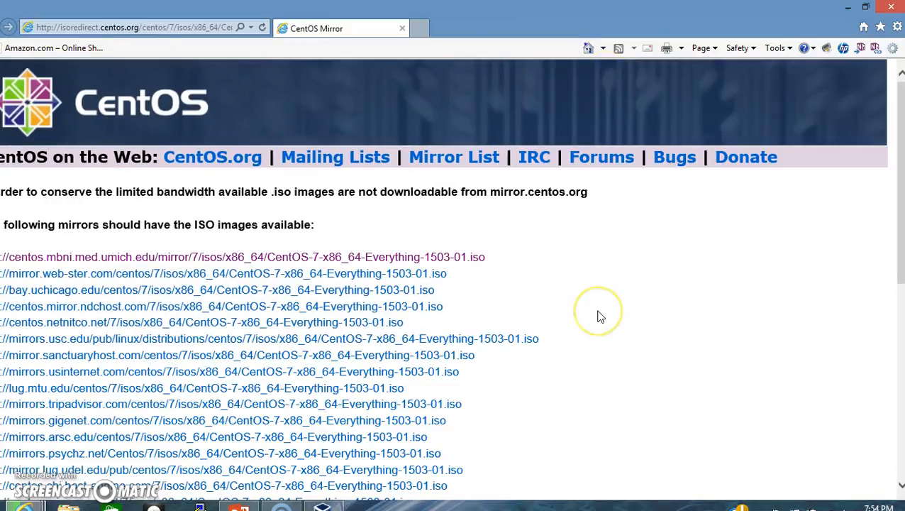
scroll(599, 316, "down", 6)
scroll(598, 317, "up", 5)
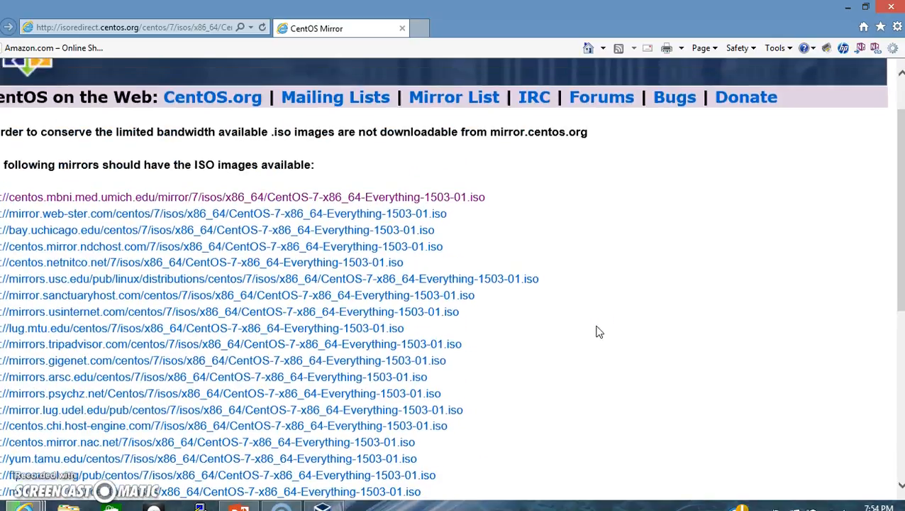
scroll(599, 332, "up", 1)
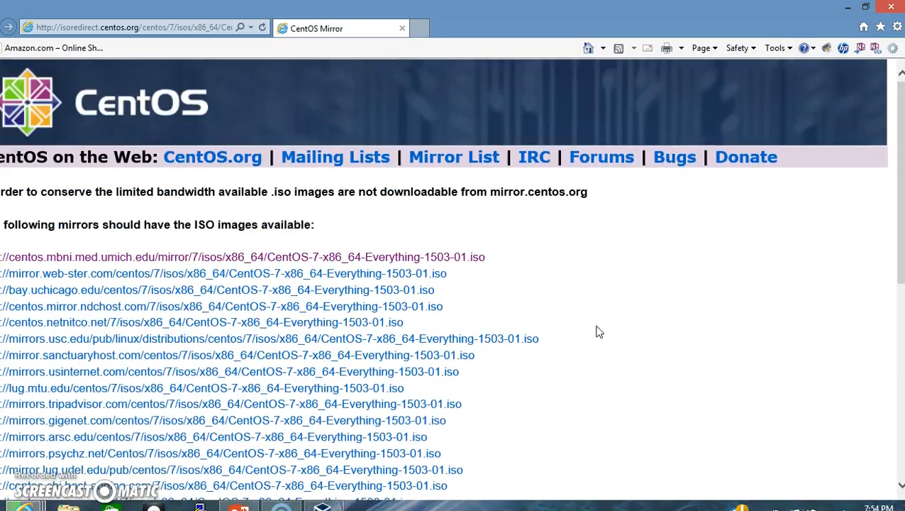
left_click(452, 261)
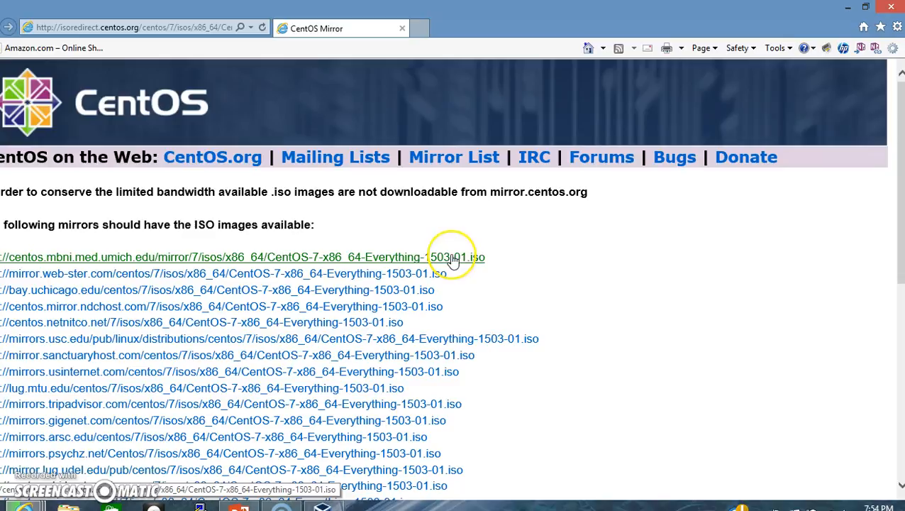
left_click(533, 267)
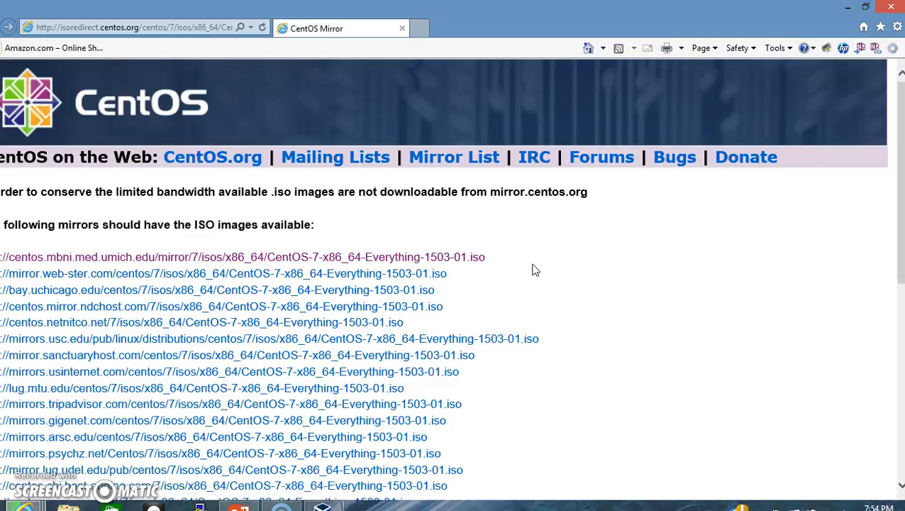
left_click(474, 259)
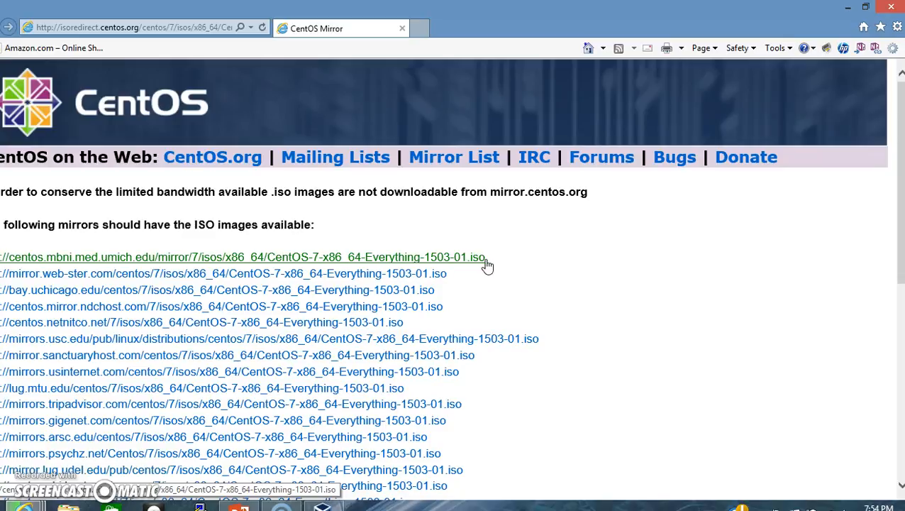
left_click(489, 264)
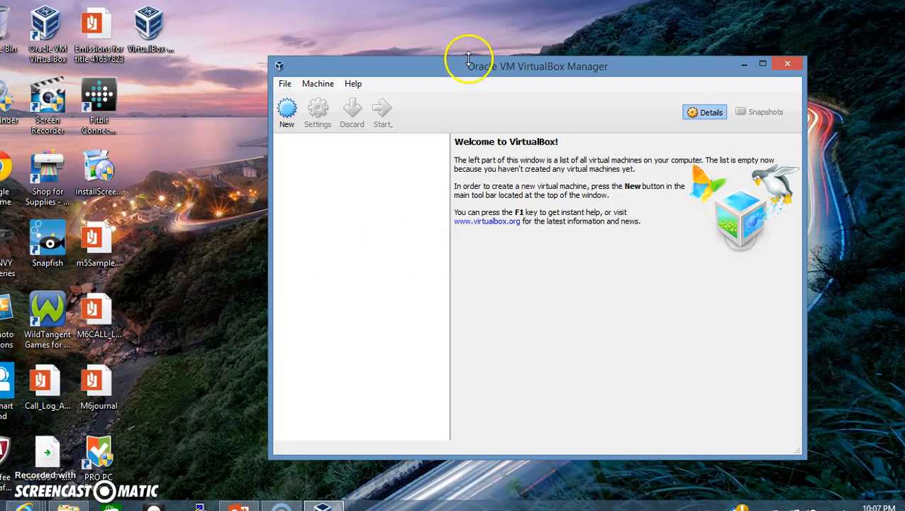
Start a new virtual machine named CentOS, keeping Red Hat (32-bit) as the version.
left_click_drag(469, 71, 397, 108)
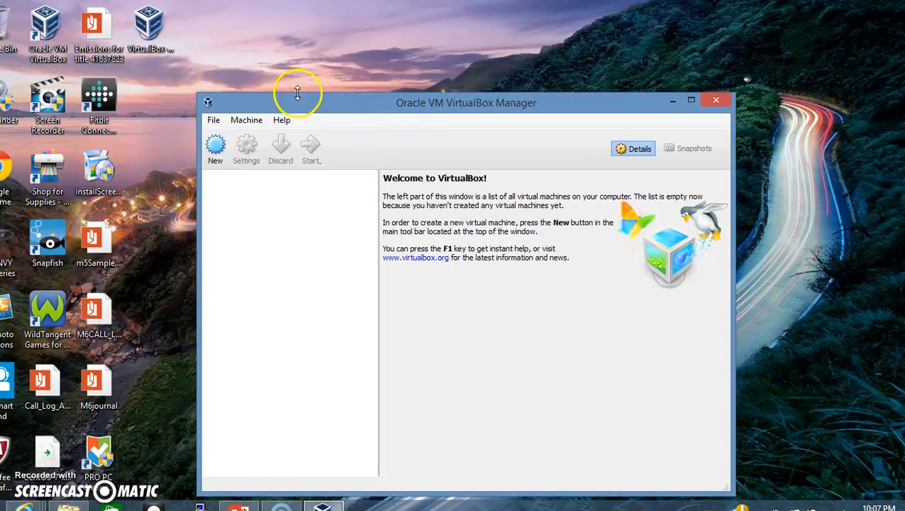
left_click_drag(298, 102, 270, 77)
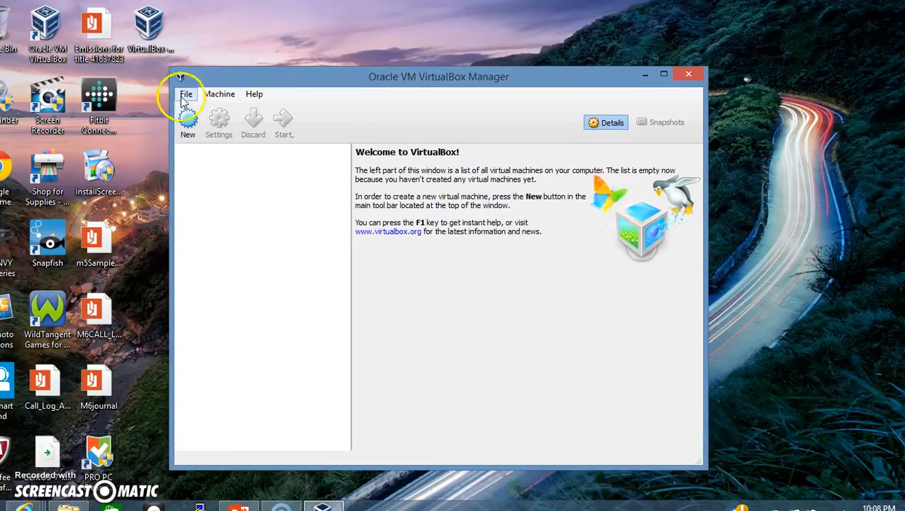
left_click(188, 133)
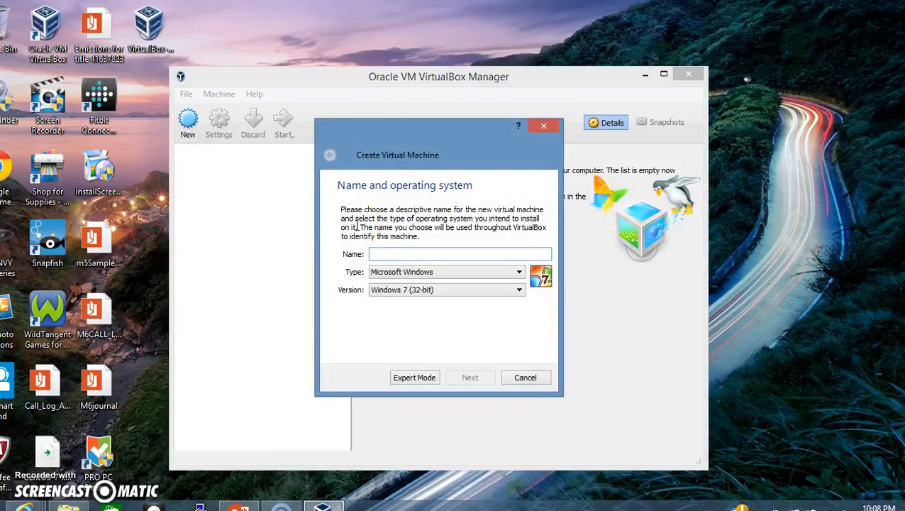
type("Cent")
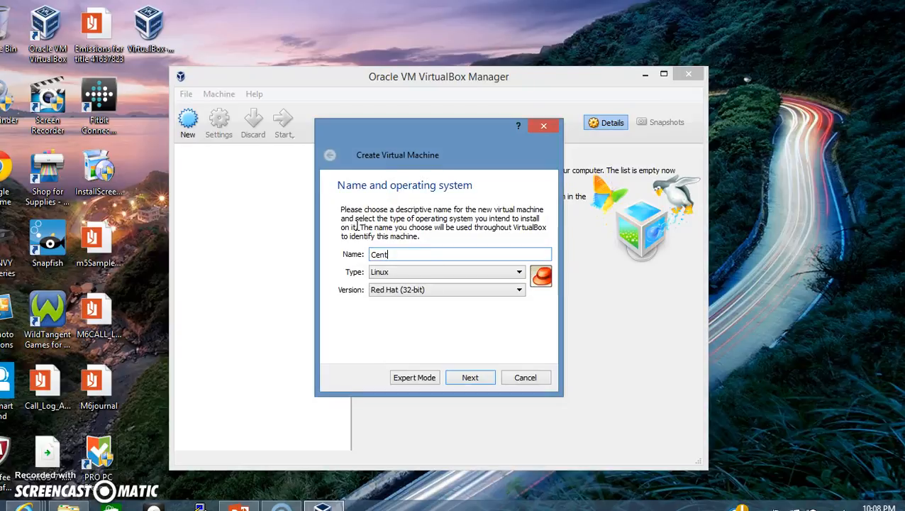
type("OS")
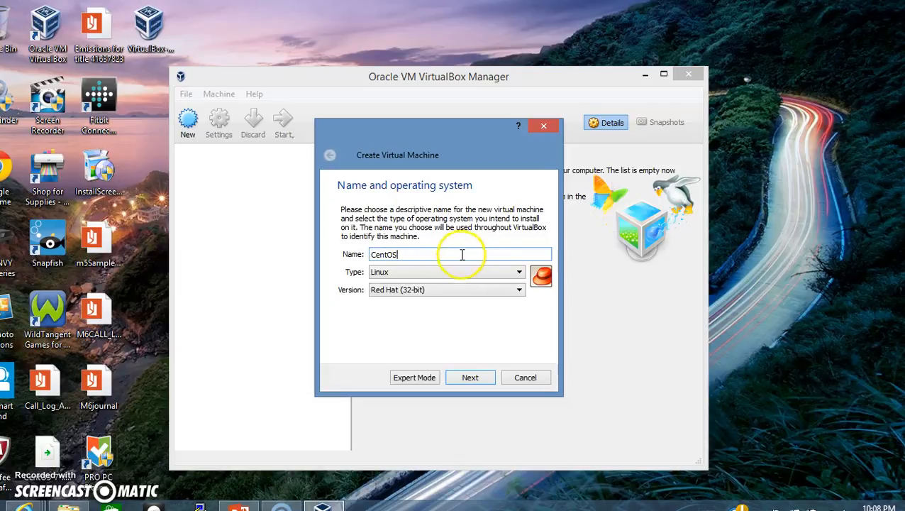
left_click(520, 289)
mouse_move(519, 309)
left_mouse_down()
mouse_move(519, 352)
mouse_move(521, 318)
left_mouse_up()
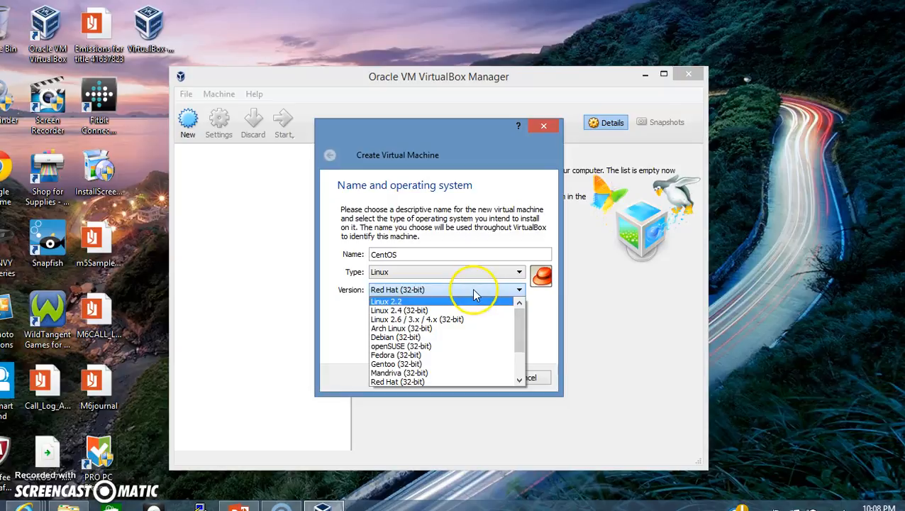
left_click(545, 322)
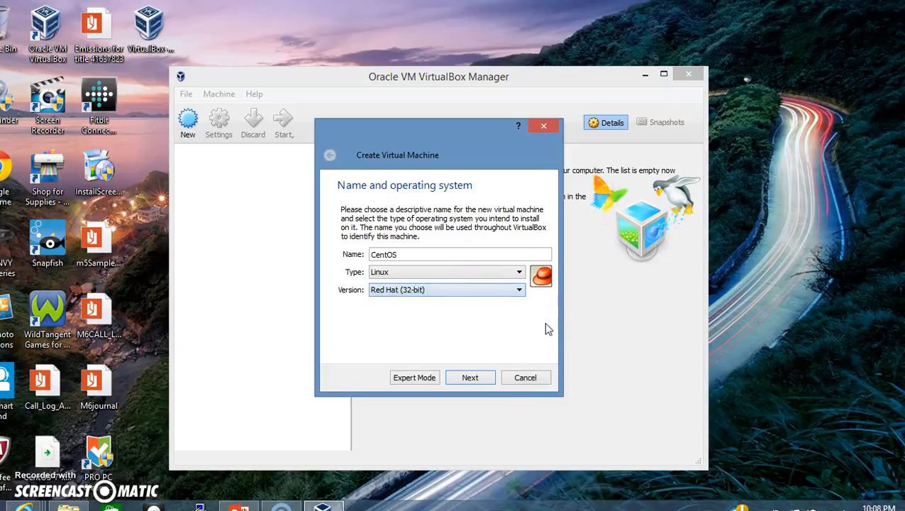
left_click(484, 379)
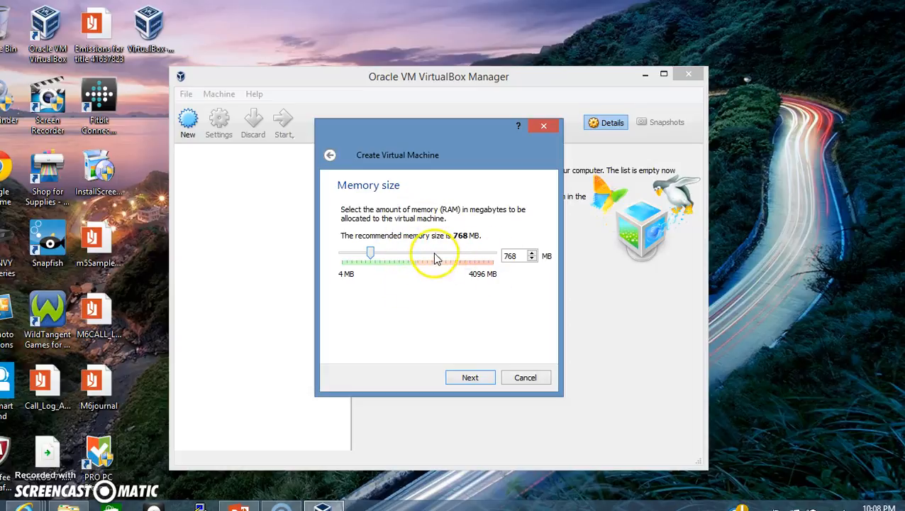
Set the new machine's memory size to 1028 MB.
left_click(532, 253)
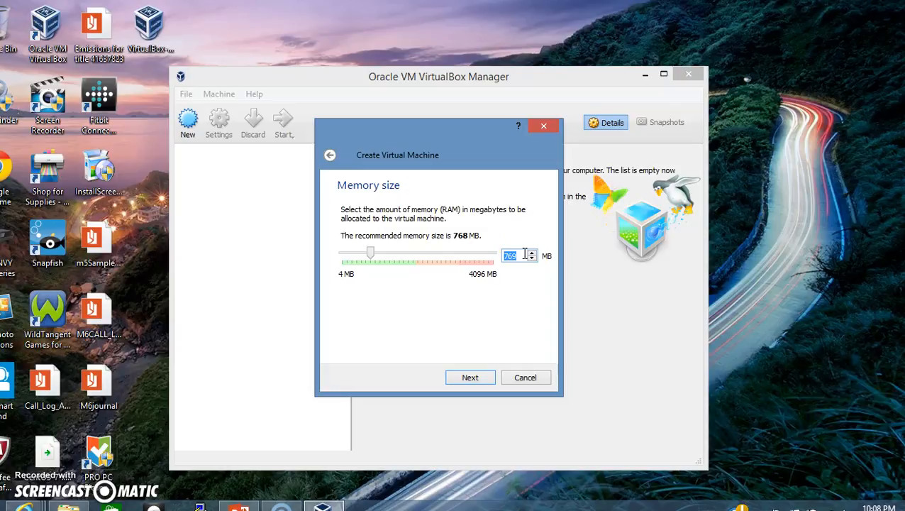
type("1028")
left_click(490, 278)
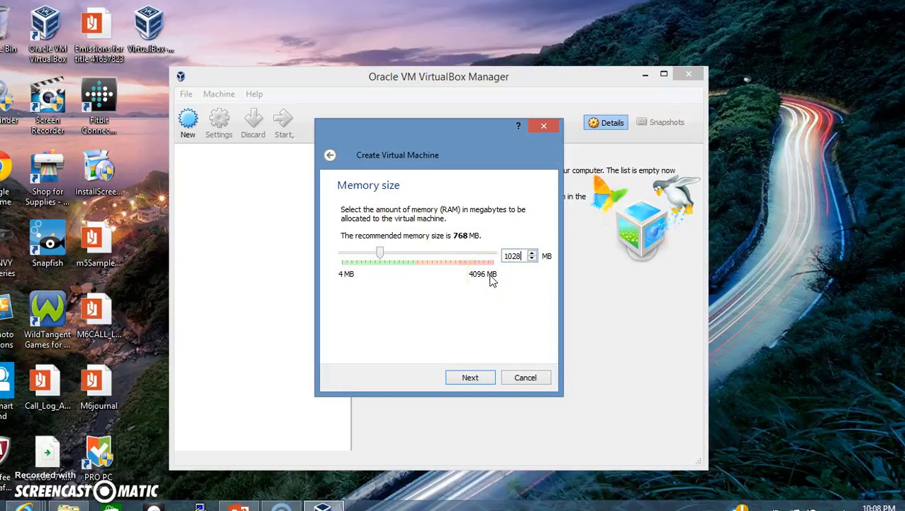
left_click(491, 302)
left_click(469, 380)
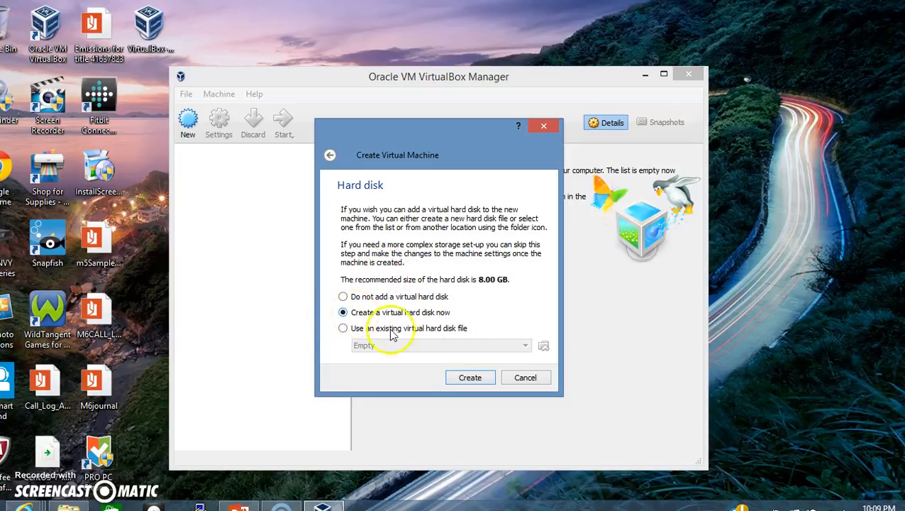
Create a new fixed-size VDI hard disk of 10 GB for the CentOS machine.
left_click(470, 377)
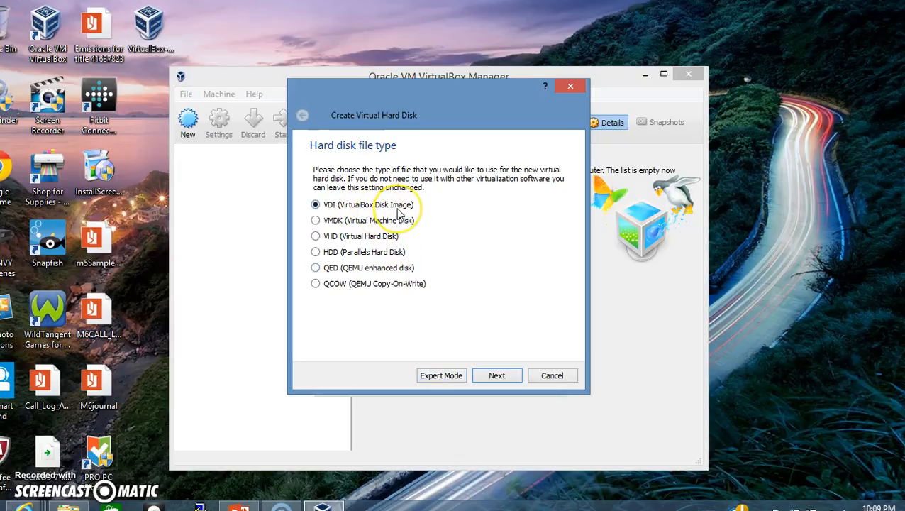
left_click(508, 376)
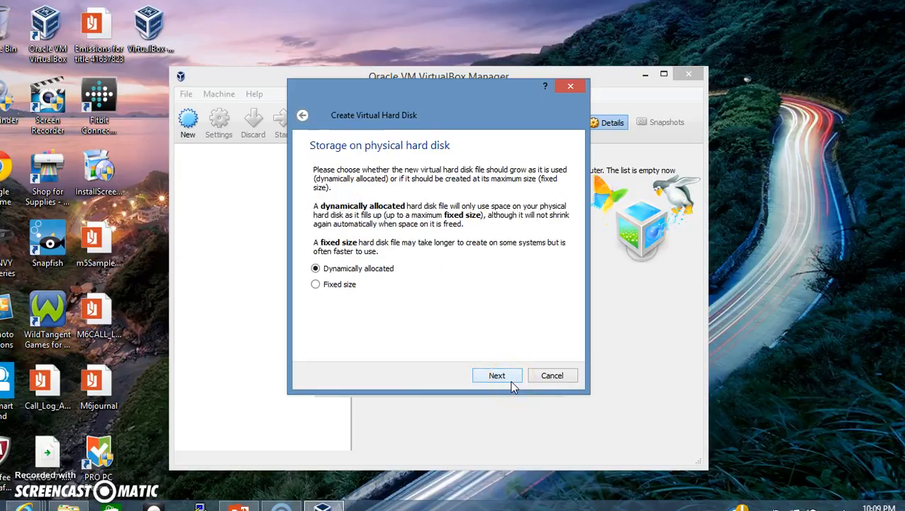
left_click(316, 284)
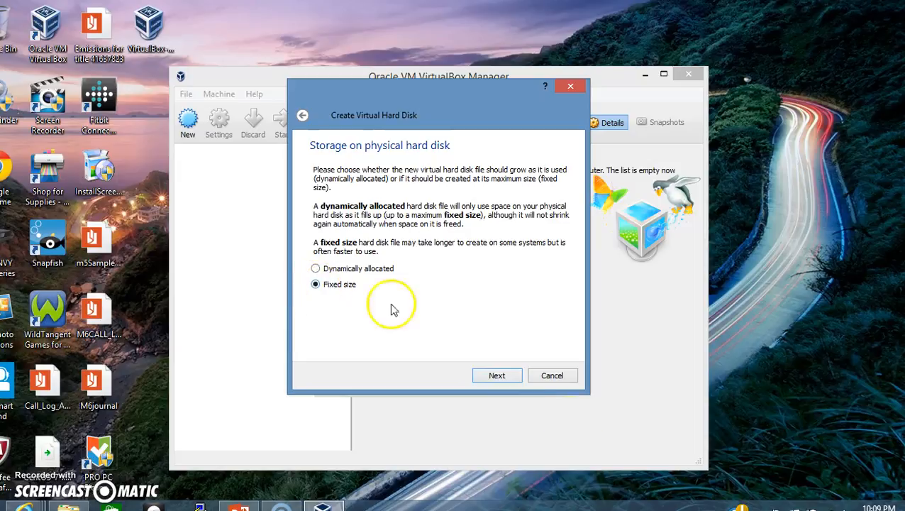
left_click(496, 376)
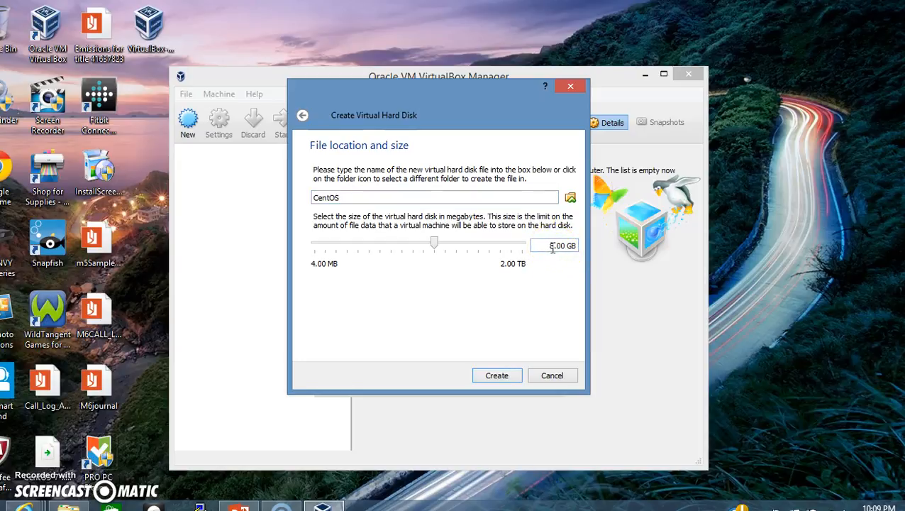
key("BackSpace")
type("10")
left_click(551, 298)
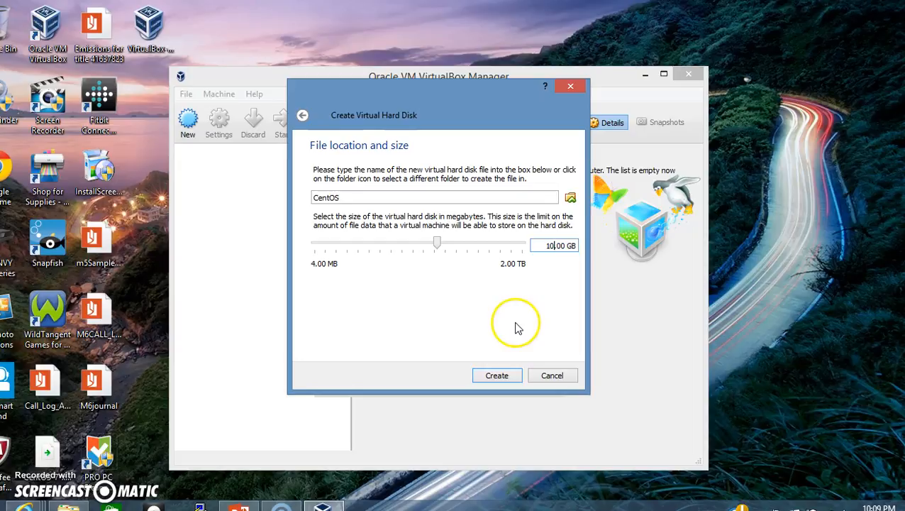
left_click(498, 376)
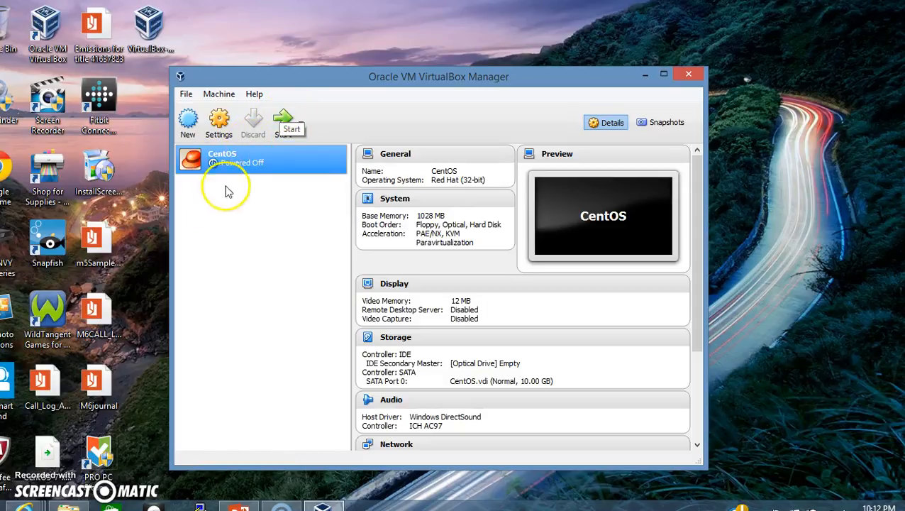
Power on the CentOS machine and browse for a virtual optical disk file.
left_click(280, 125)
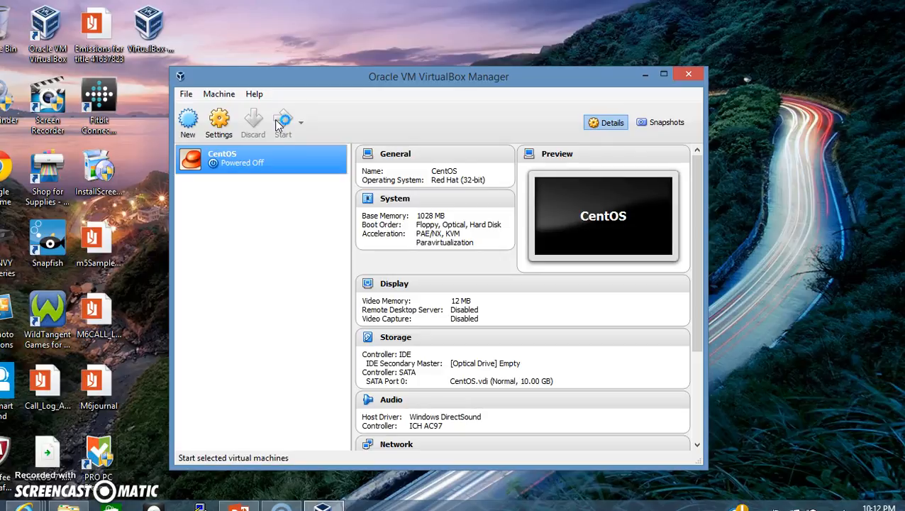
left_click(146, 364)
left_click(57, 435)
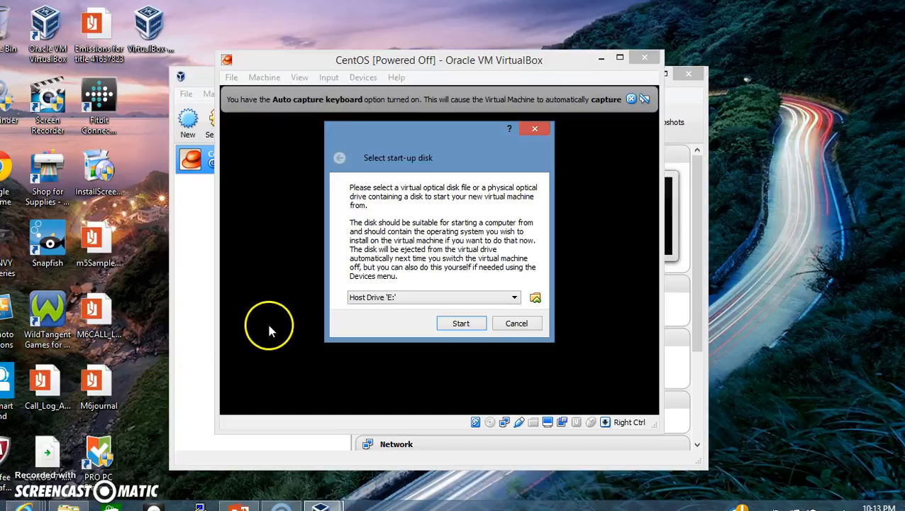
left_click(534, 296)
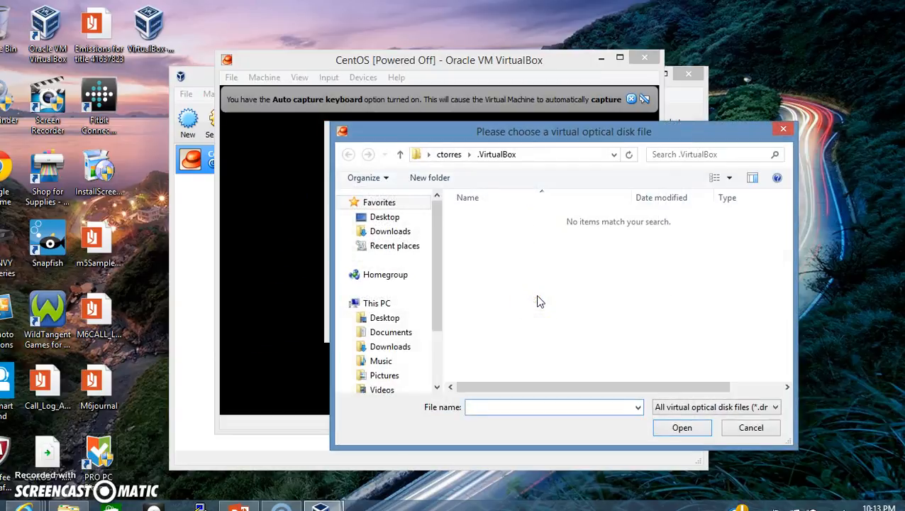
Choose CentOS-7-x86_64-Everything-1503-01.iso from the Desktop as the start-up disk.
left_click(393, 325)
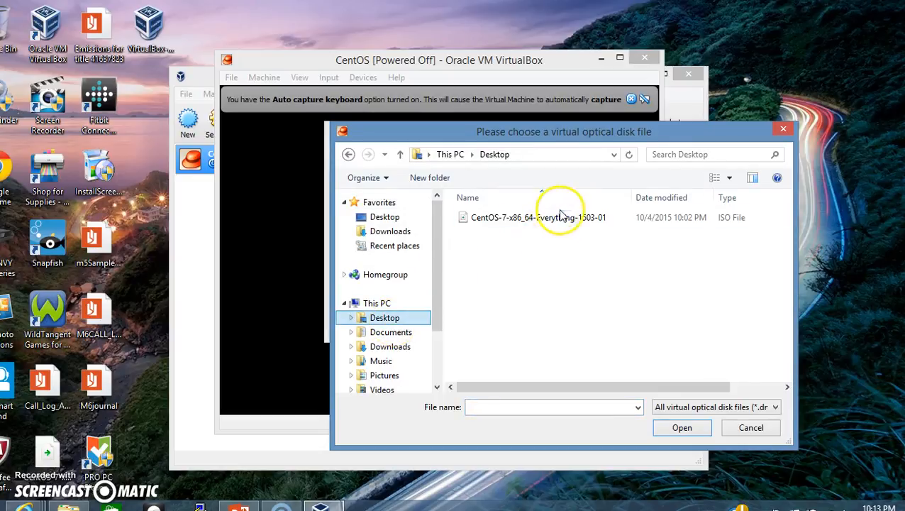
left_click(541, 218)
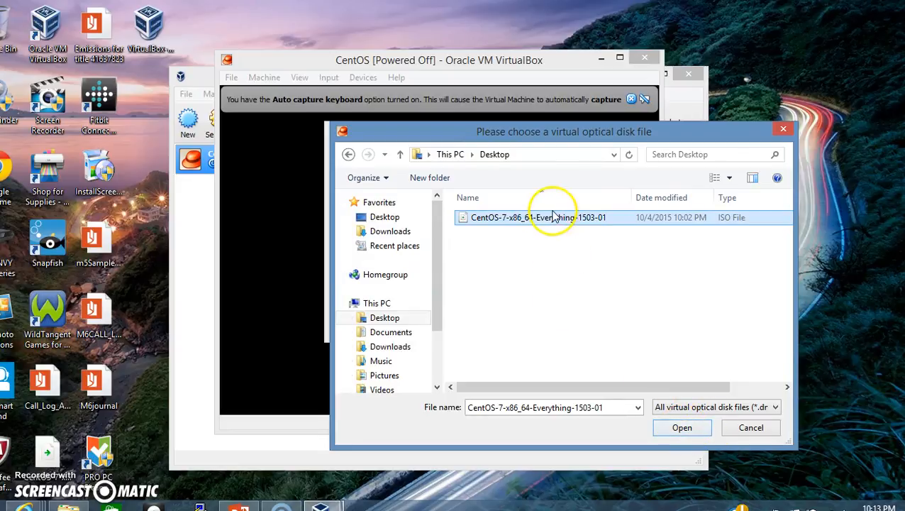
left_click(674, 429)
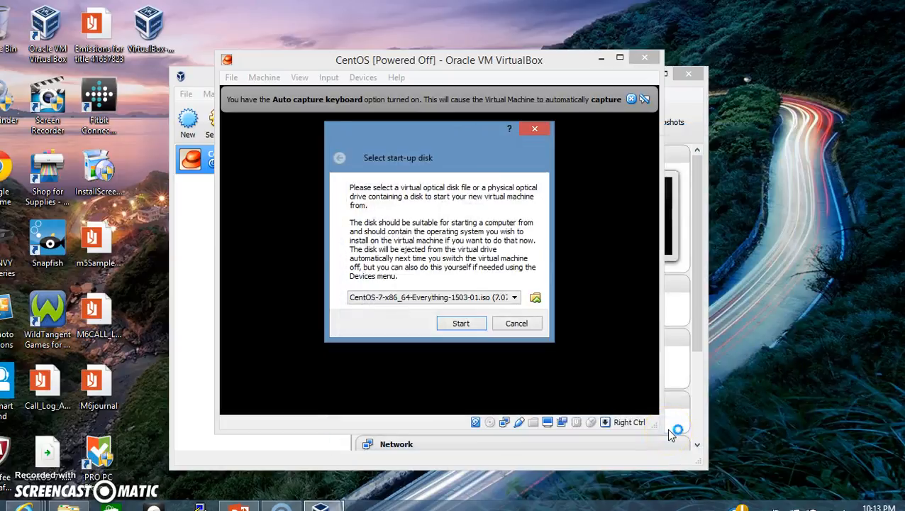
Boot the CentOS machine from the ISO and launch the Install CentOS 7 boot entry.
left_click(465, 327)
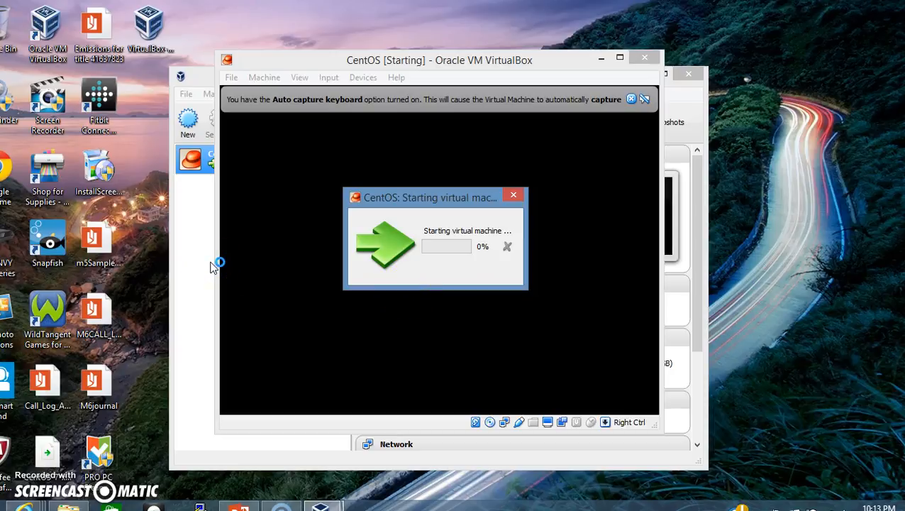
left_click(108, 334)
left_click(242, 343)
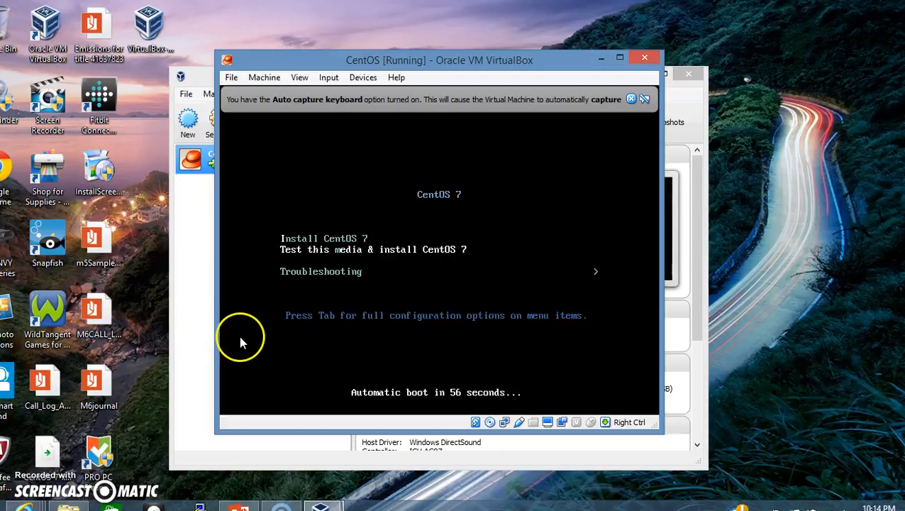
left_click(306, 242)
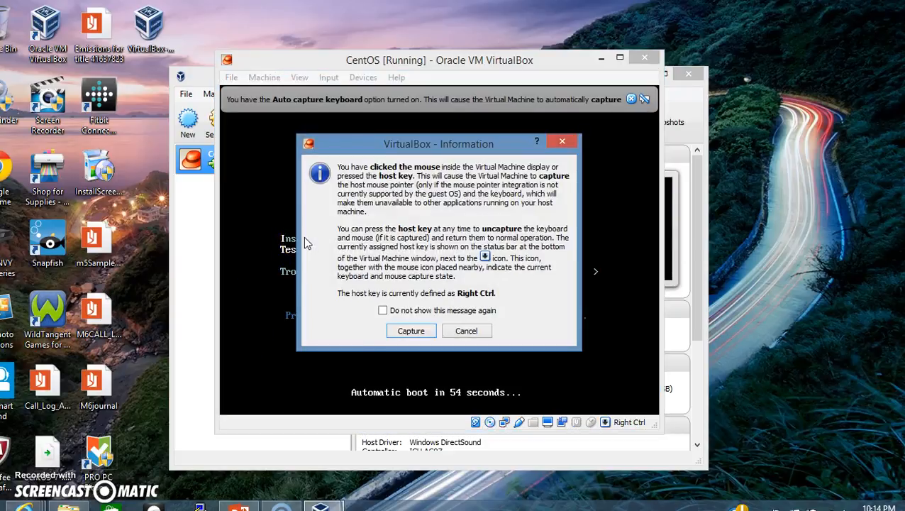
left_click(470, 333)
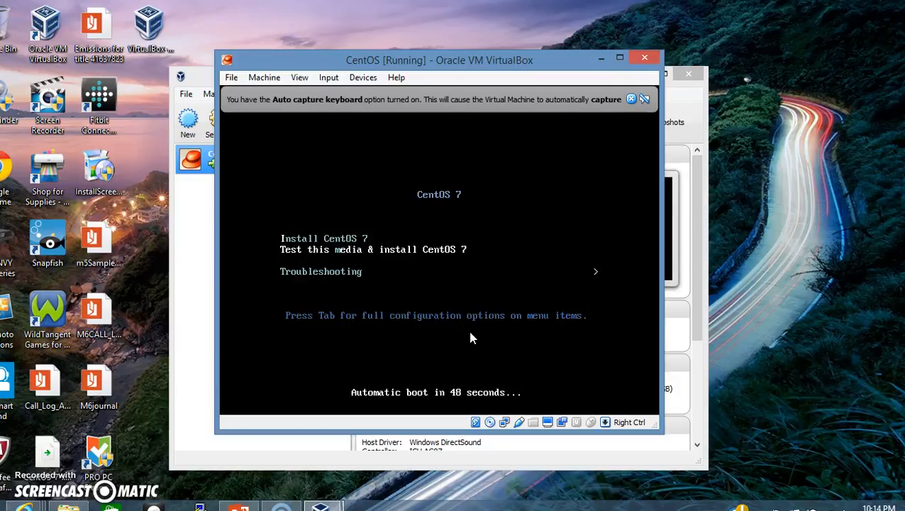
key("Down")
key("Up")
key("Up")
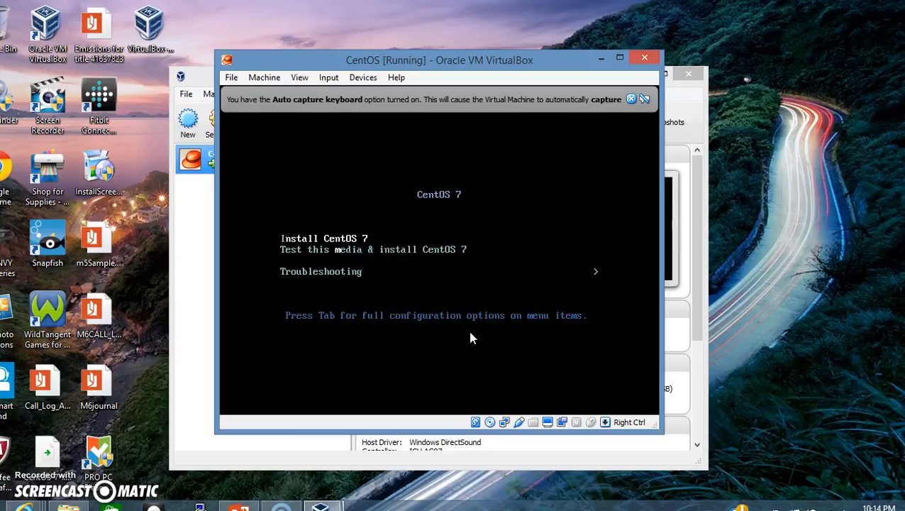
key("Return")
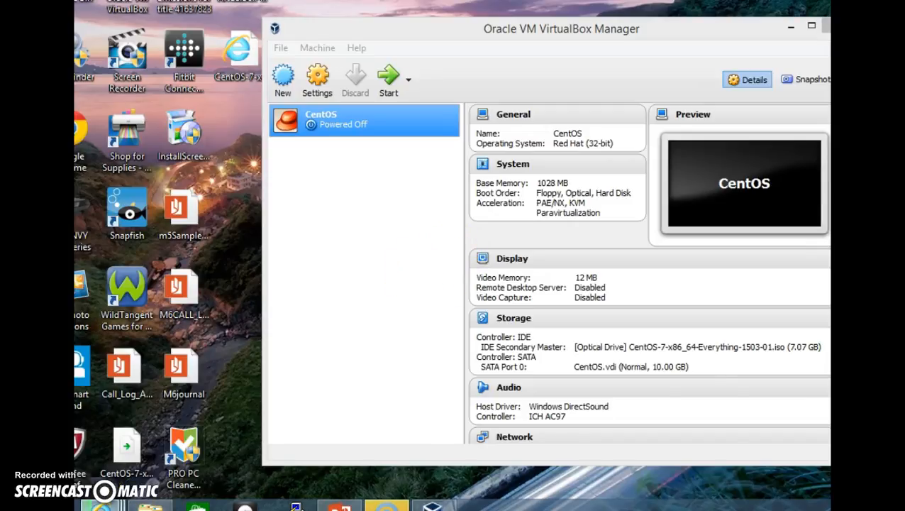
mouse_move(100, 505)
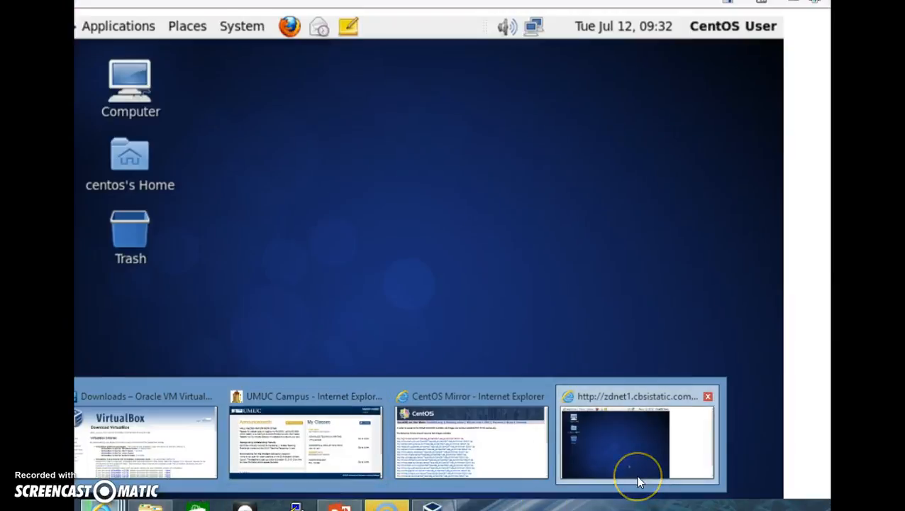
left_click(637, 473)
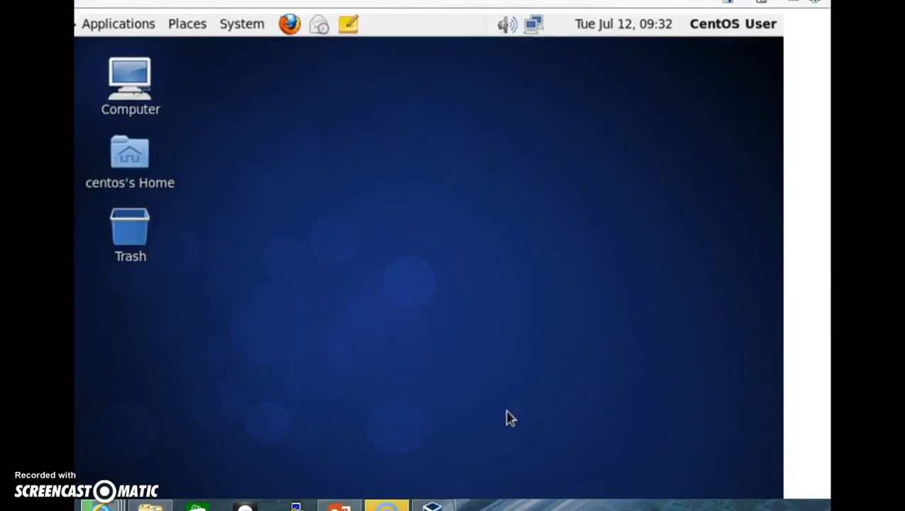
scroll(428, 256, "down", 1)
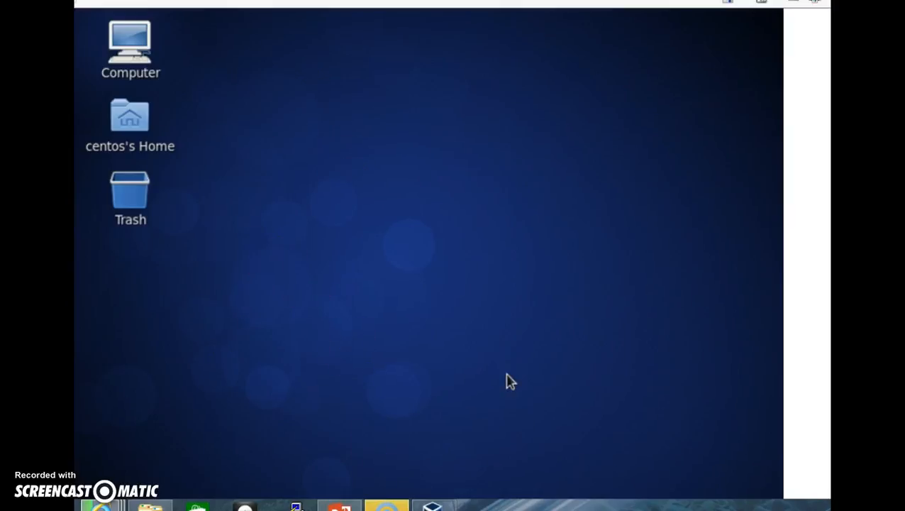
mouse_move(432, 506)
left_click(402, 450)
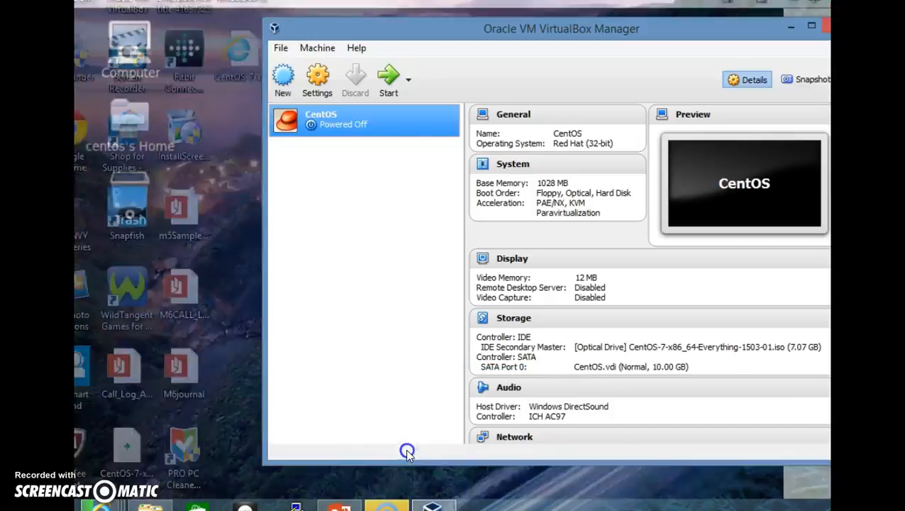